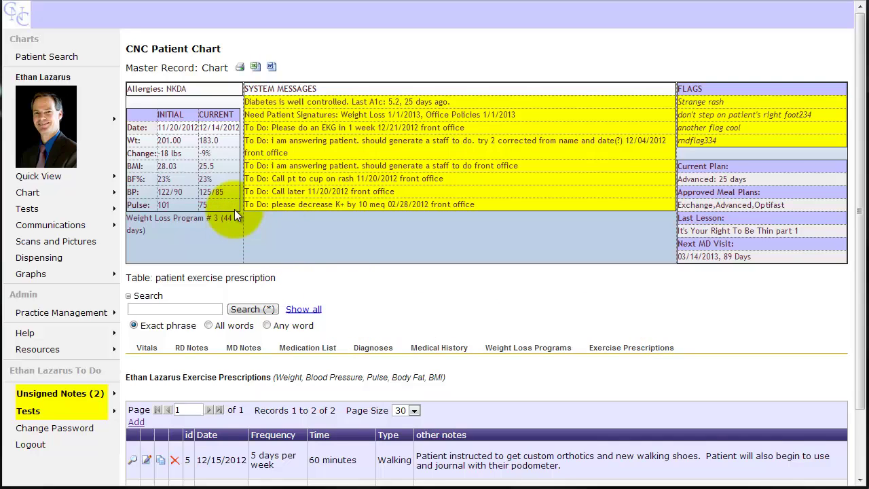
Open the patient's Labs table from the sidebar Tests menu and close the leftover Chart and Tests flyouts.
mouse_move(66, 200)
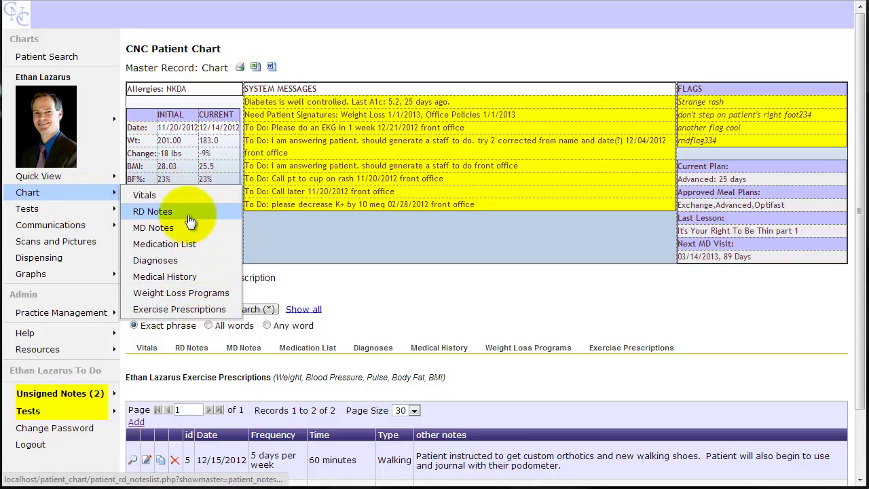
mouse_move(24, 210)
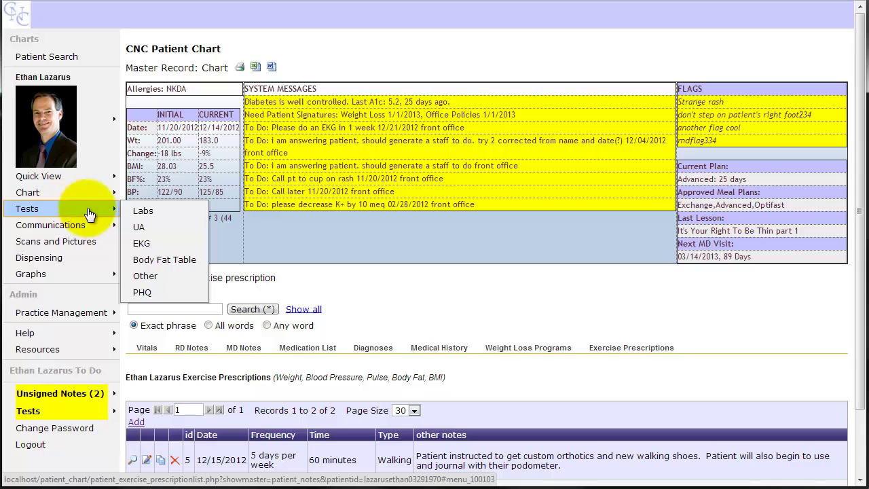
left_click(146, 208)
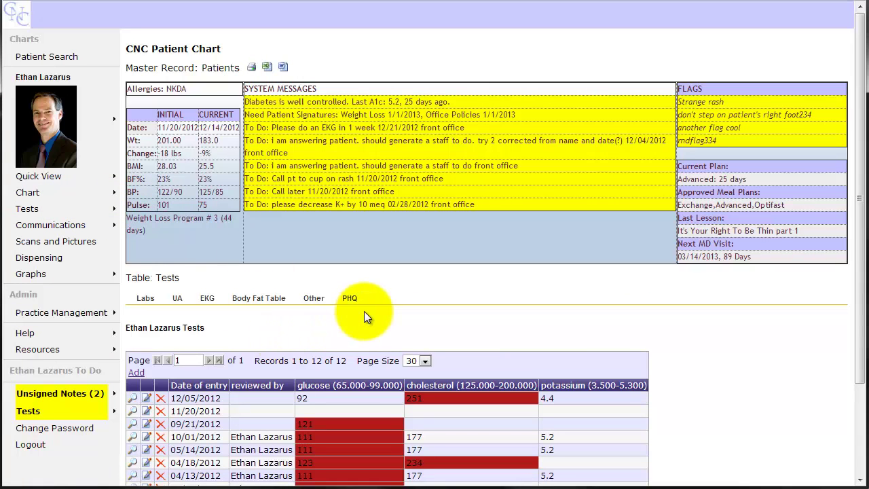
mouse_move(107, 193)
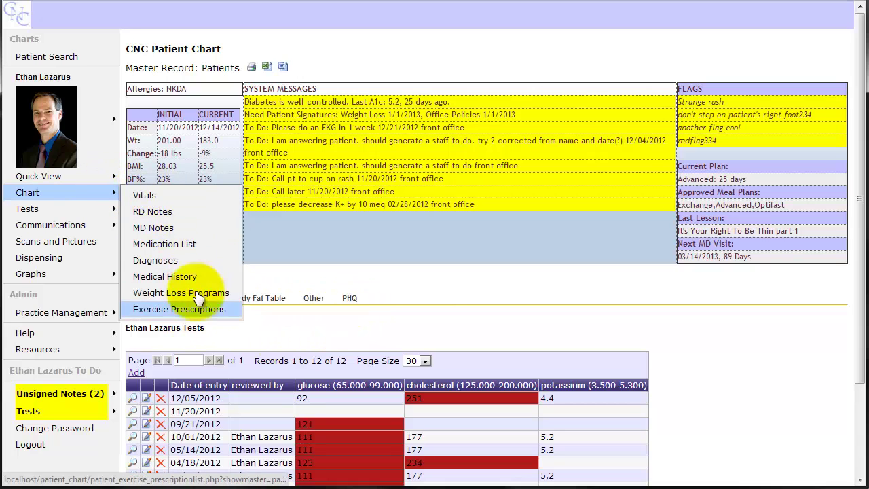
left_click(389, 329)
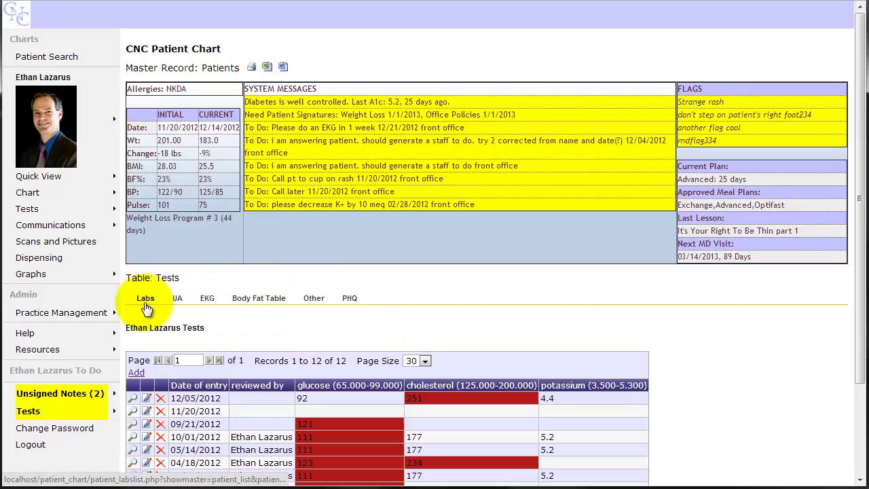
mouse_move(111, 208)
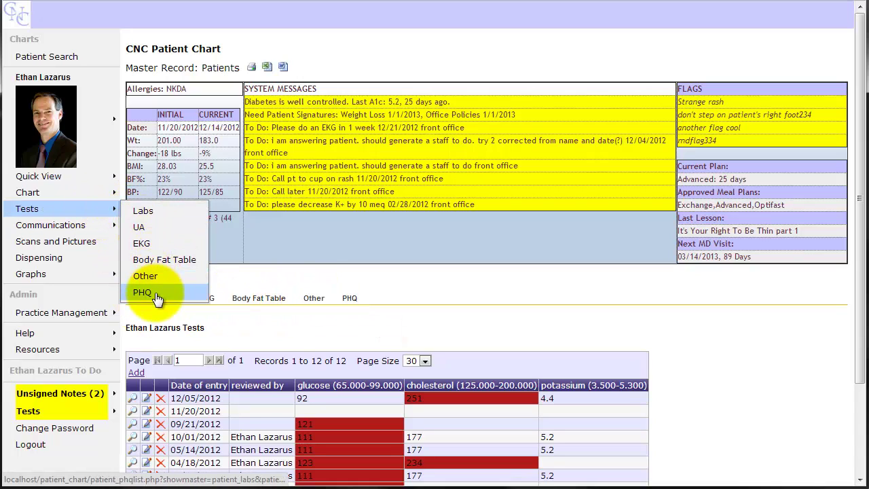
left_click(320, 334)
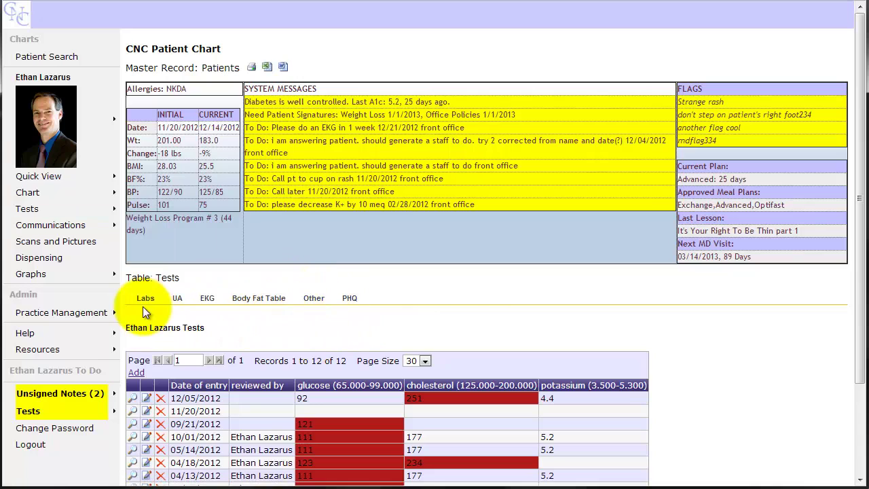
mouse_move(110, 209)
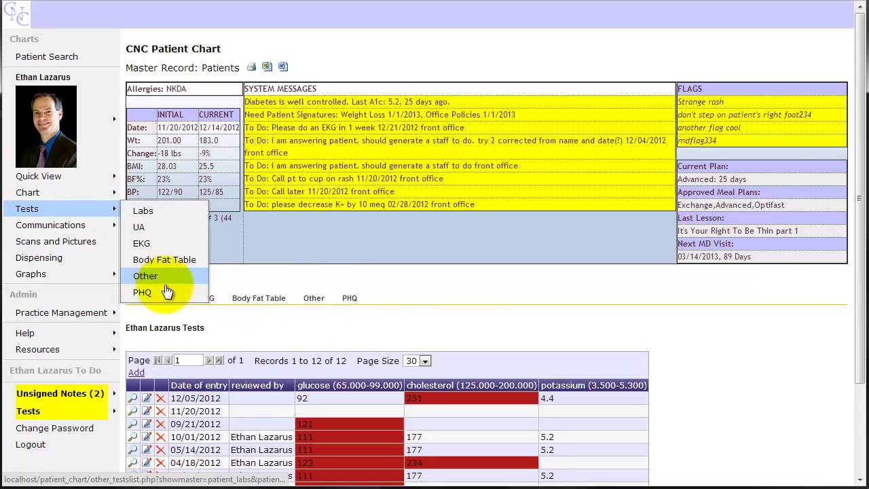
left_click(238, 310)
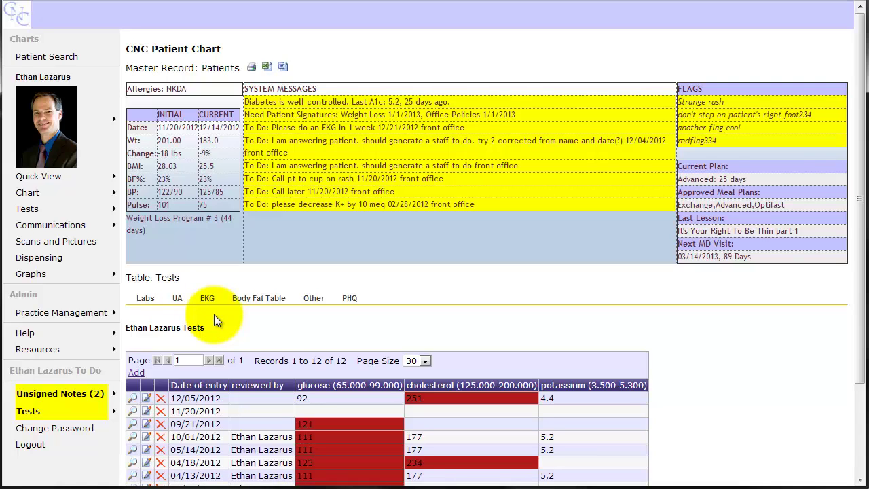
scroll(214, 314, "down", 2)
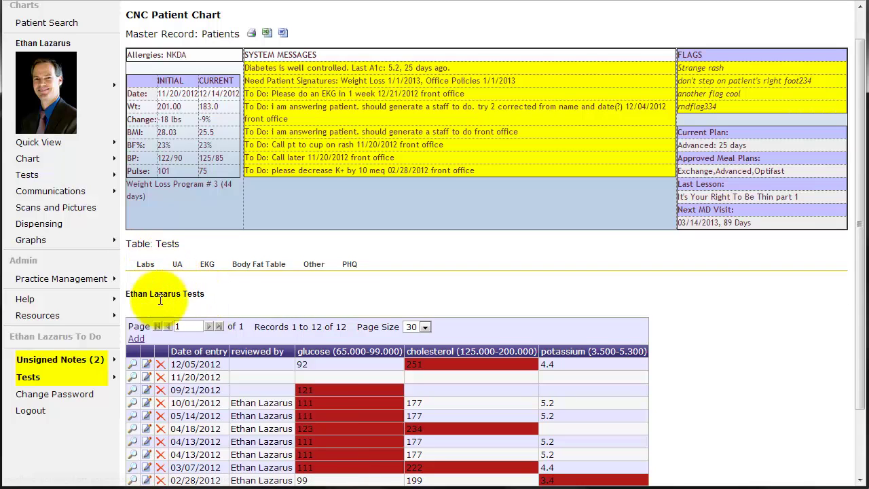
scroll(589, 331, "down", 1)
scroll(589, 328, "down", 1)
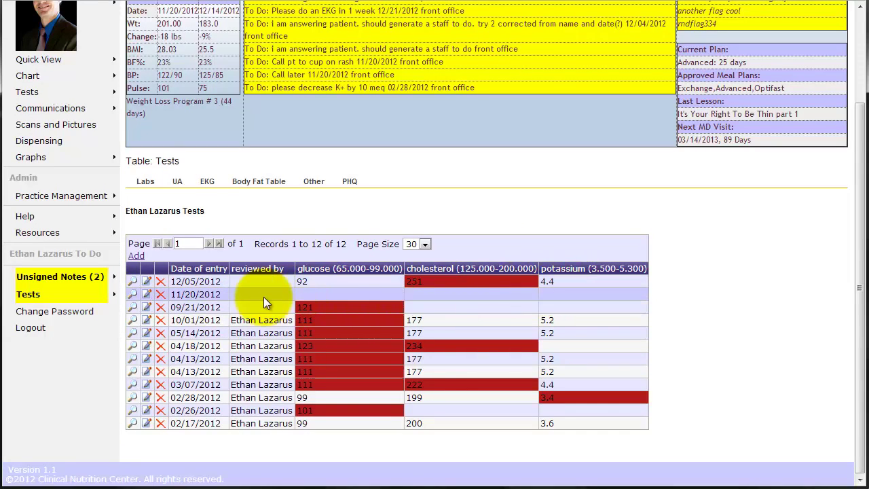
scroll(263, 302, "up", 1)
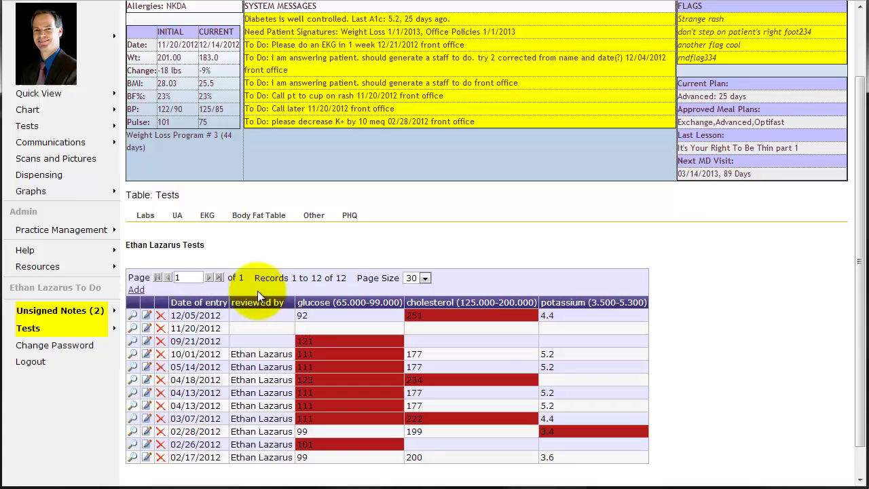
Start a new lab entry dated 12/15/2012 with 'ordered by CNC' set to Yes.
left_click(137, 291)
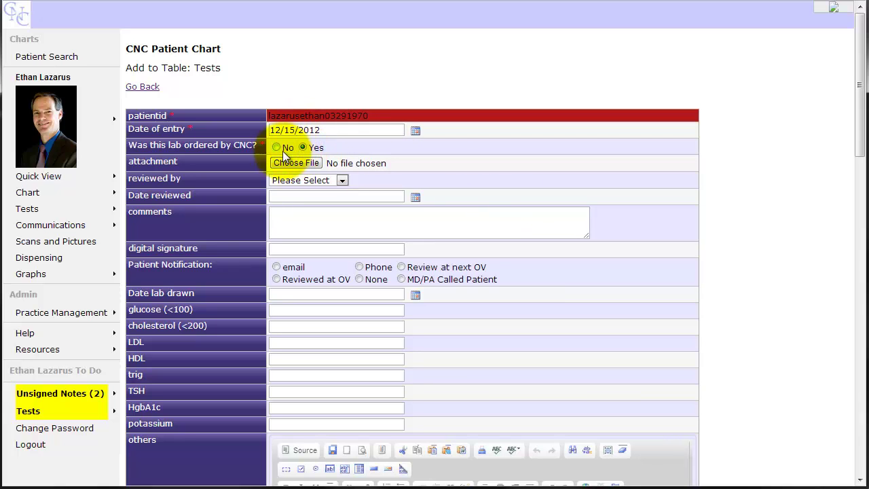
left_click(315, 147)
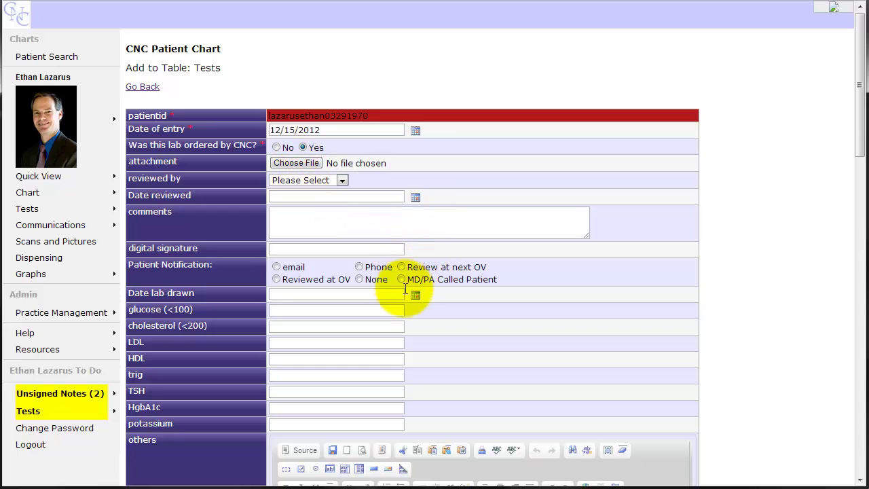
scroll(404, 289, "down", 3)
scroll(404, 290, "up", 3)
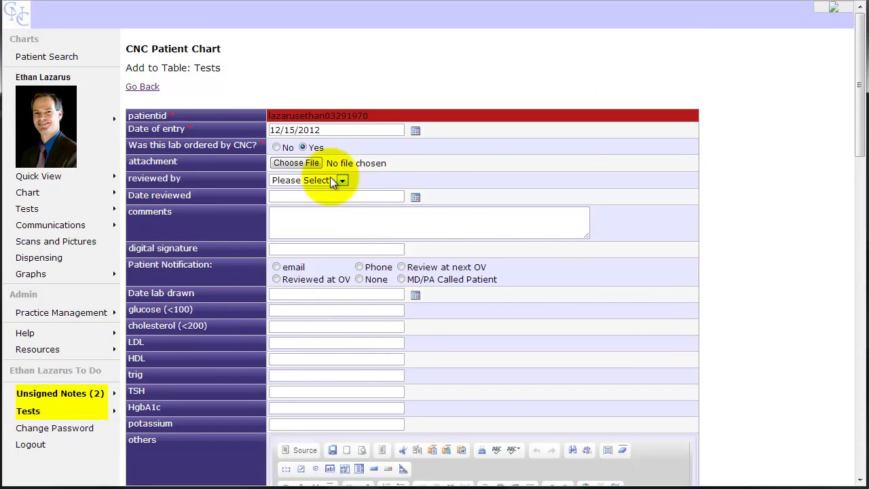
Sort the file chooser by name and attach the patient's lab .html report.
left_click(296, 163)
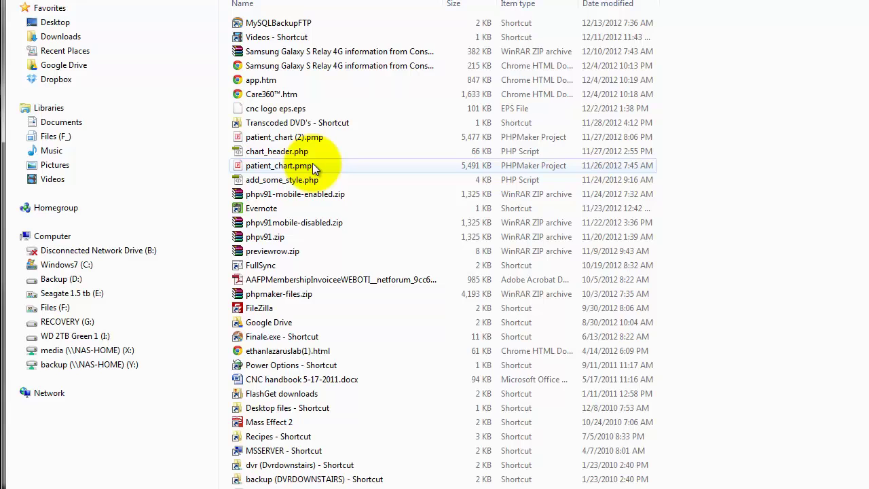
left_click(275, 5)
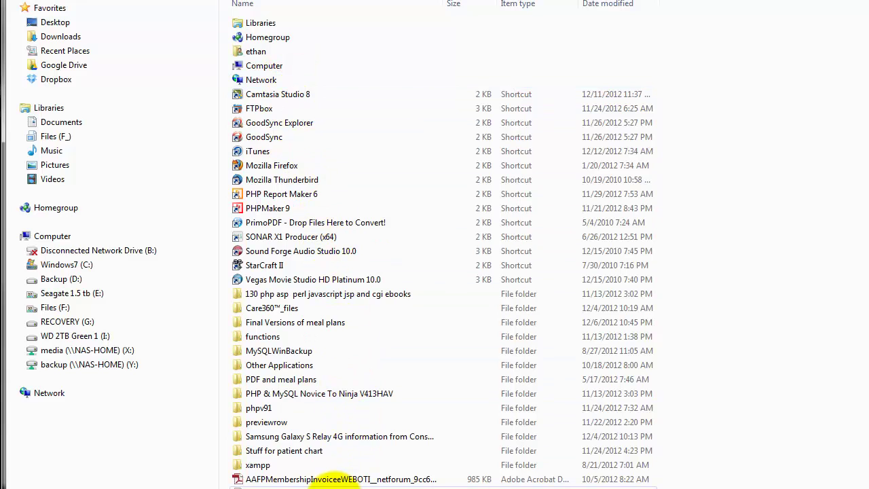
left_click(334, 487)
scroll(335, 482, "down", 8)
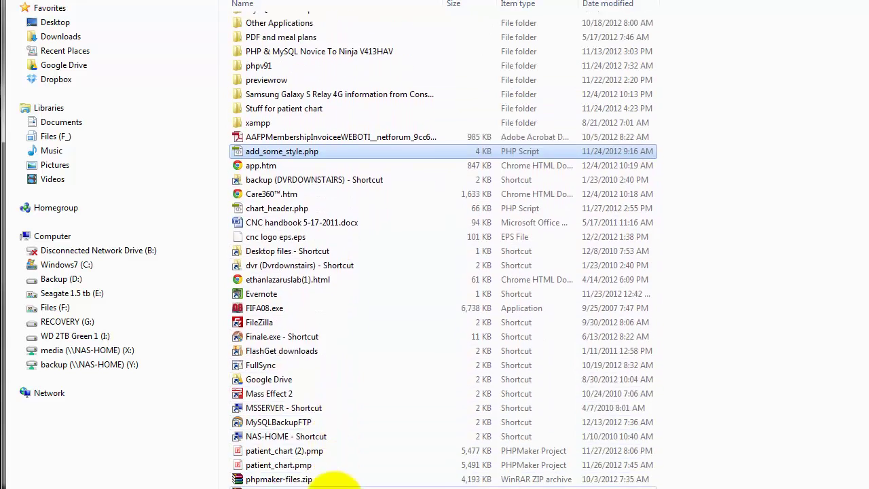
scroll(334, 482, "down", 1)
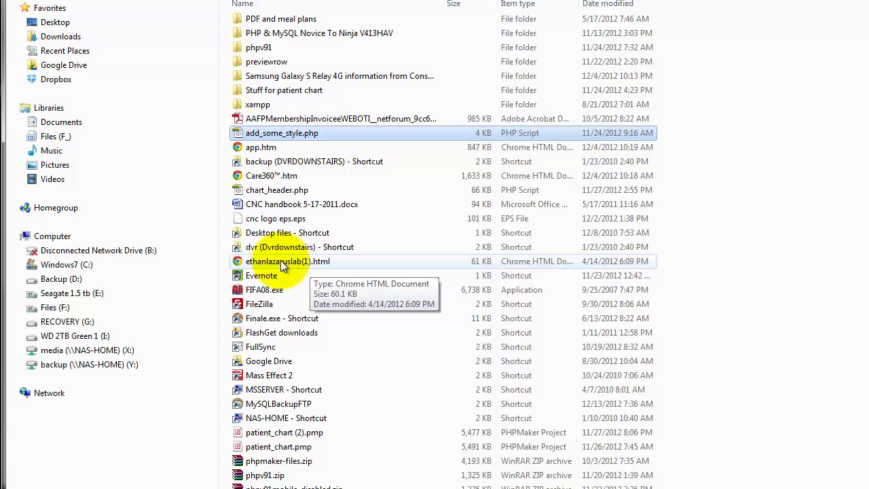
double_click(280, 260)
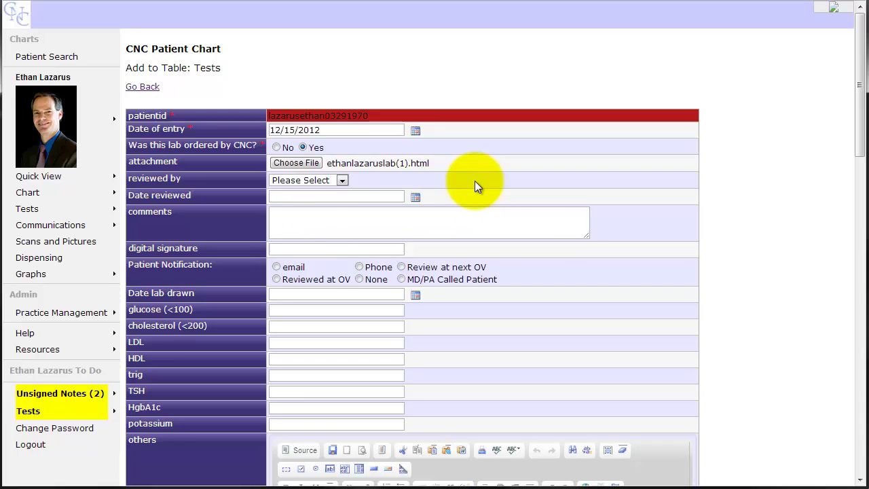
Submit the new 12/15/2012 lab entry from the bottom of the form.
scroll(439, 323, "down", 3)
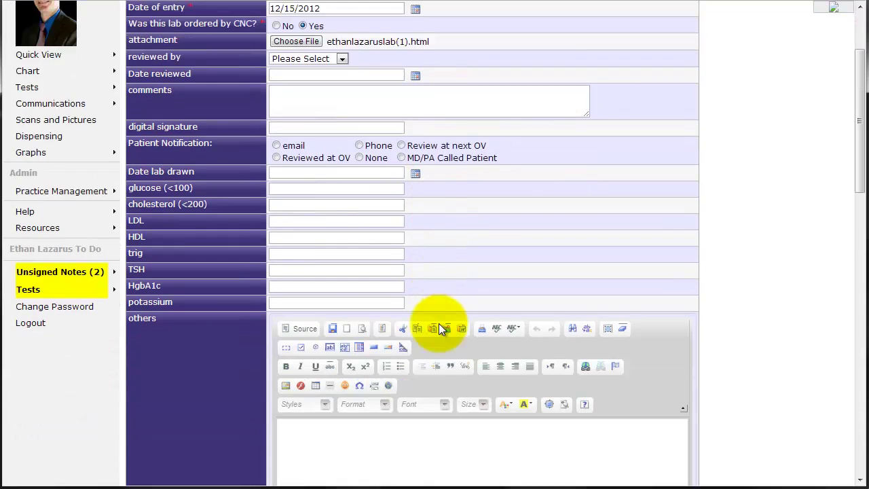
scroll(439, 323, "down", 15)
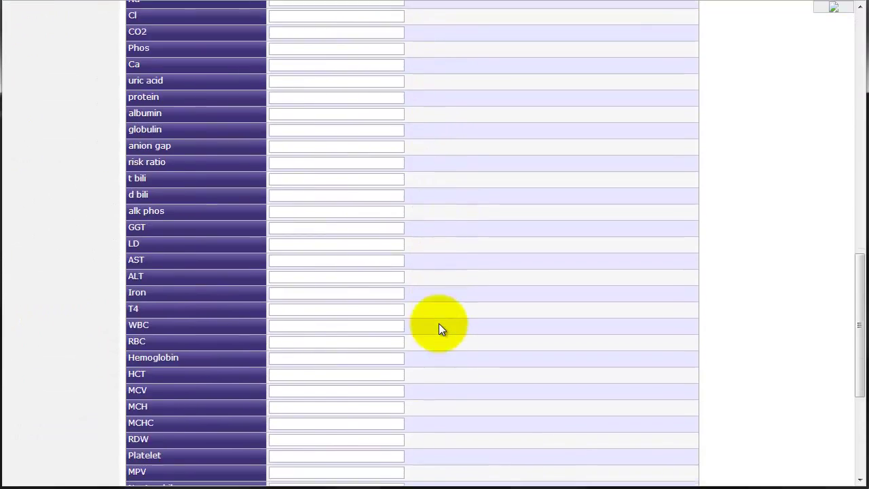
scroll(439, 323, "down", 6)
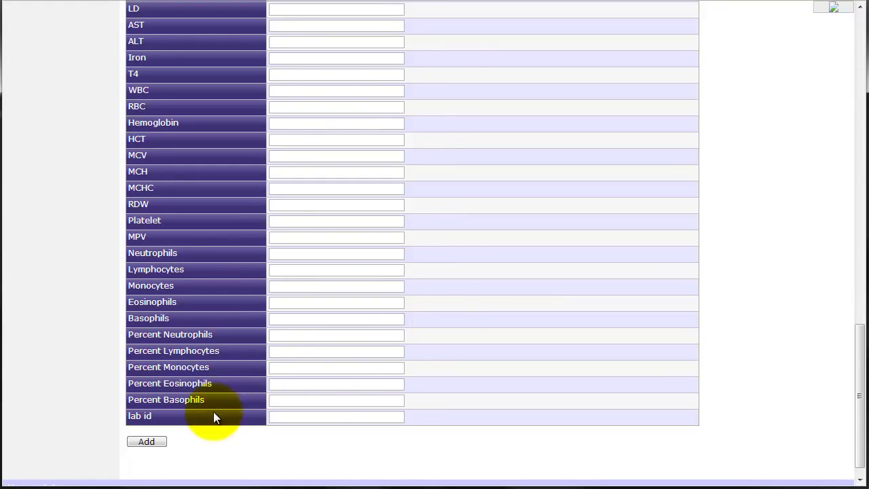
left_click(146, 442)
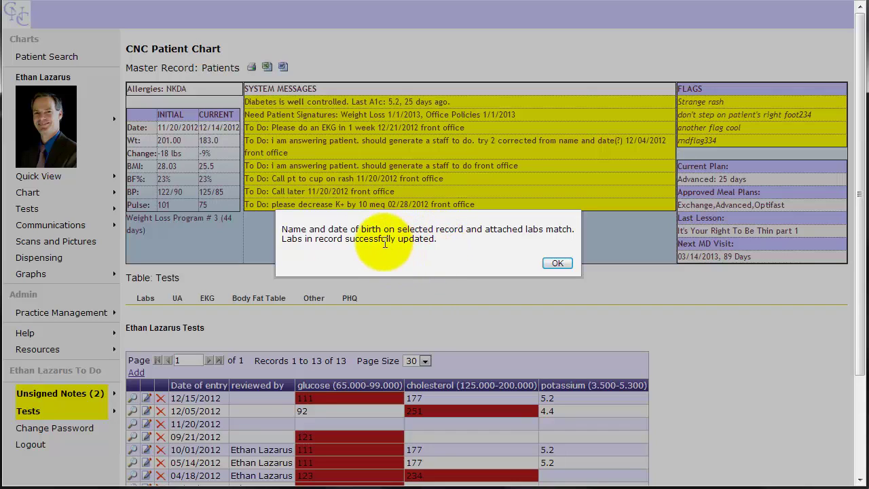
Acknowledge the lab-match alert and view the details of the 12/15/2012 Tests row.
left_click(557, 263)
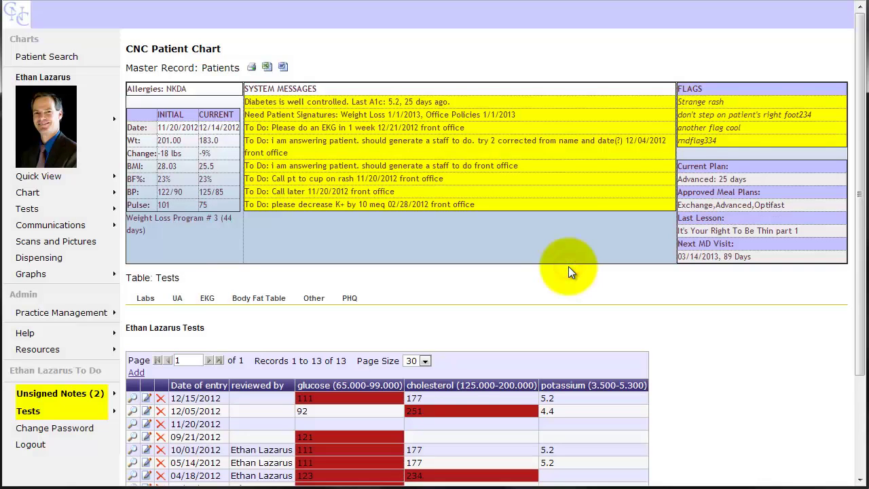
scroll(473, 314, "down", 2)
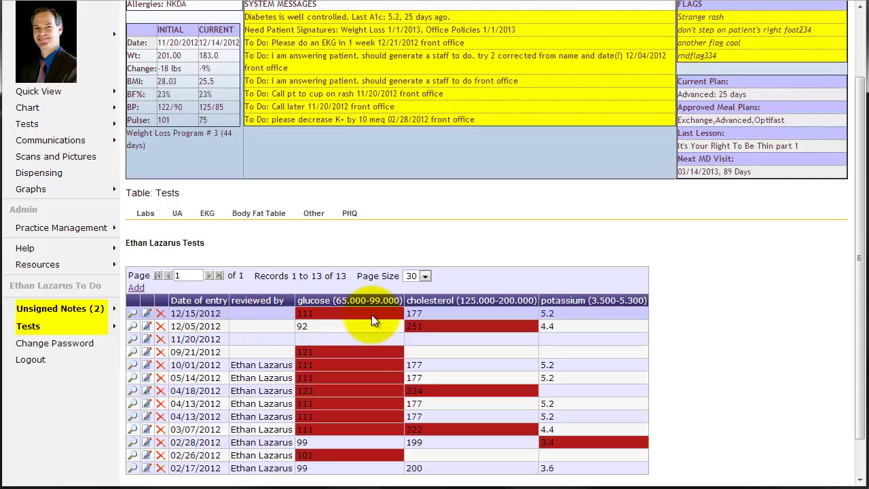
left_click(133, 315)
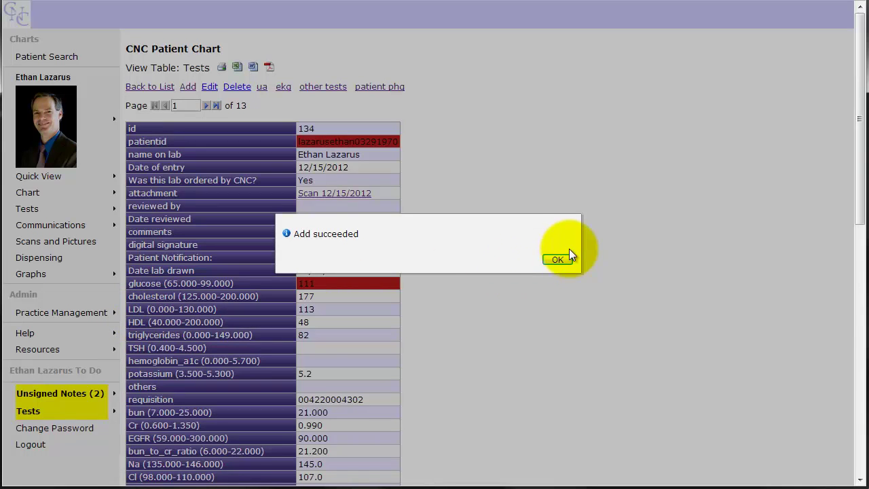
Dismiss 'Add succeeded' and scan the 12/15/2012 results, noting flagged glucose 111 and uric acid 8.10.
left_click(556, 259)
scroll(554, 256, "down", 3)
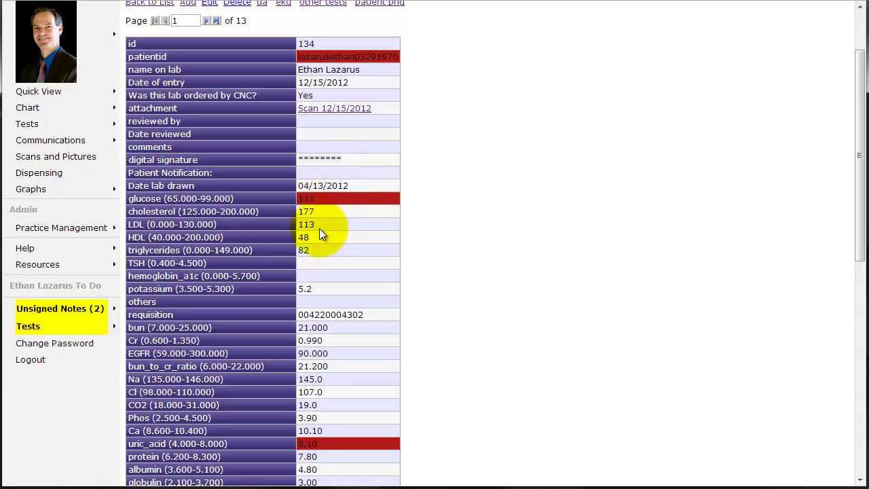
scroll(321, 250, "down", 4)
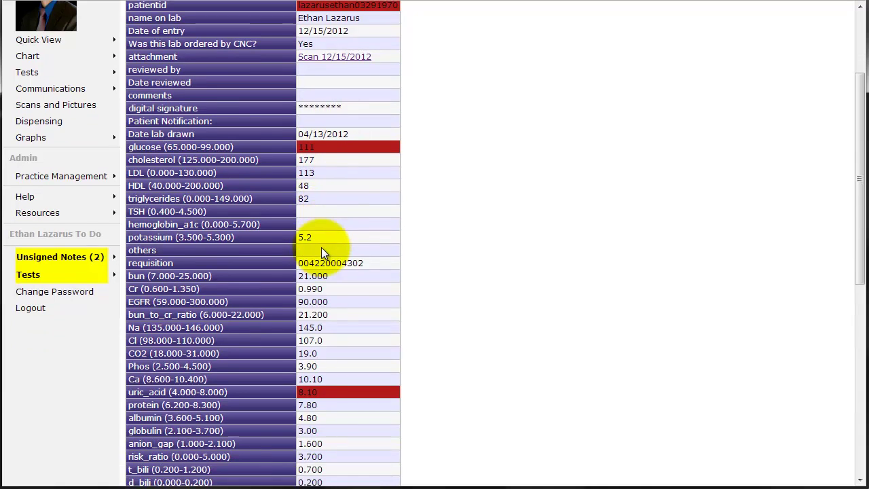
scroll(323, 248, "down", 3)
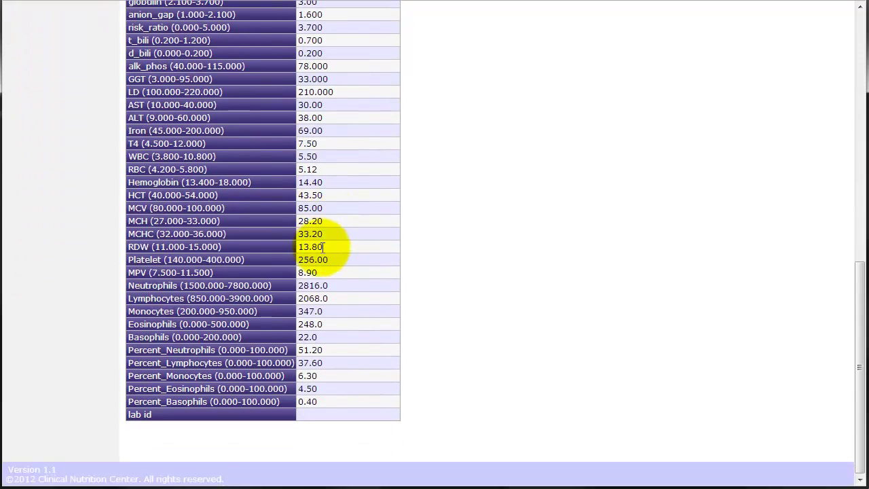
scroll(409, 332, "up", 7)
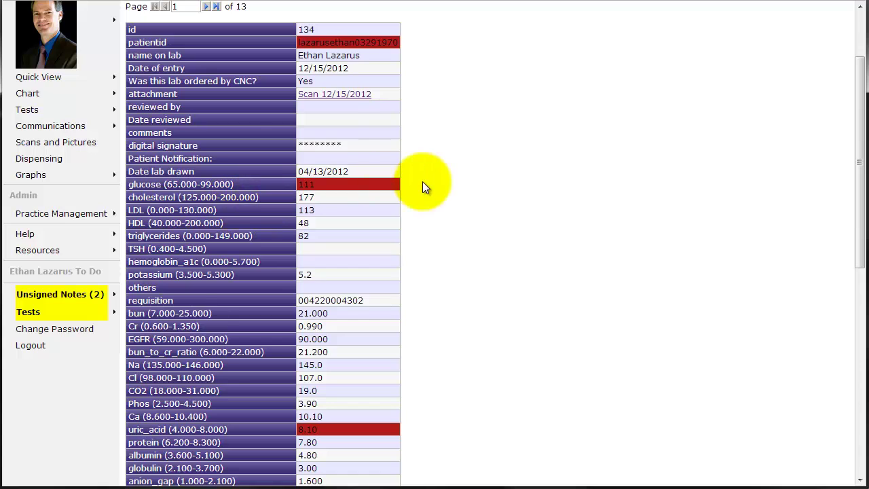
scroll(423, 182, "up", 1)
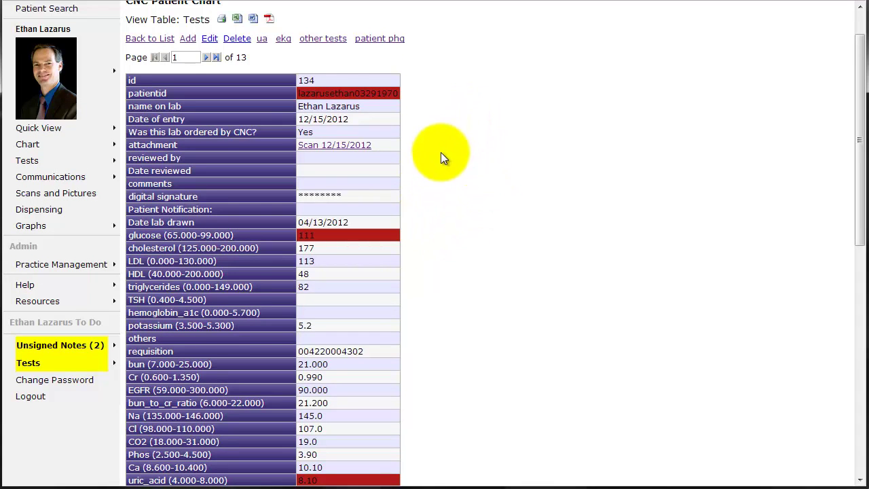
scroll(441, 155, "down", 1)
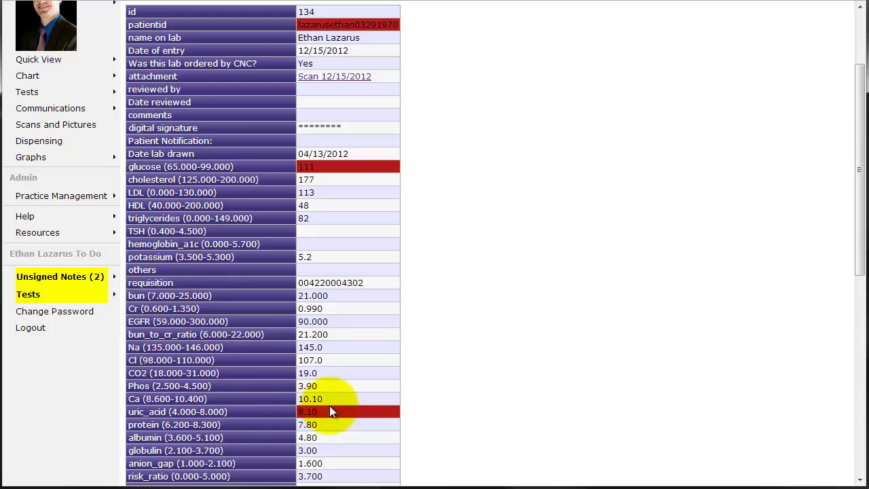
scroll(329, 405, "down", 2)
scroll(329, 405, "down", 5)
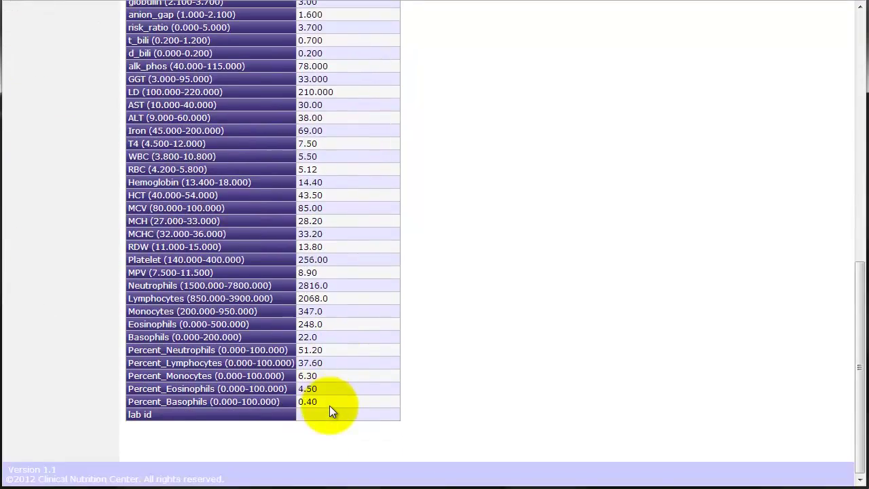
scroll(330, 405, "up", 8)
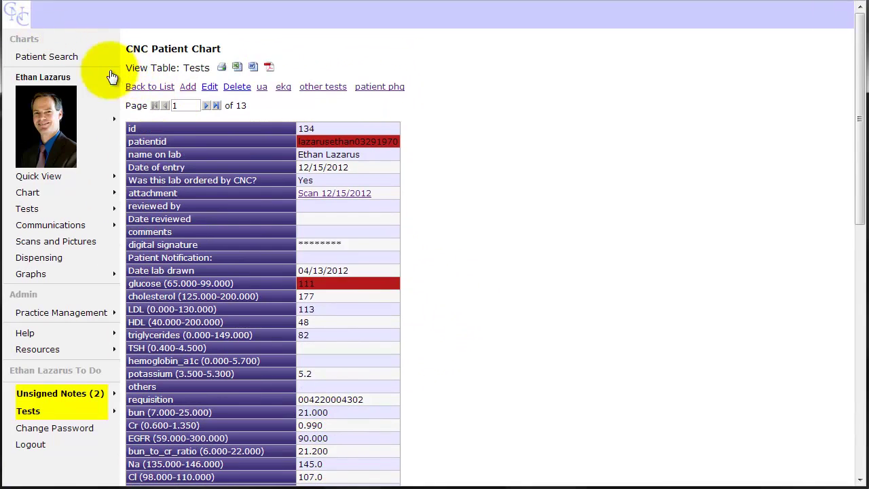
Go back to the patient's chart and check the 13-entry Tests list with the unreviewed 12/15/2012 lab.
left_click(140, 88)
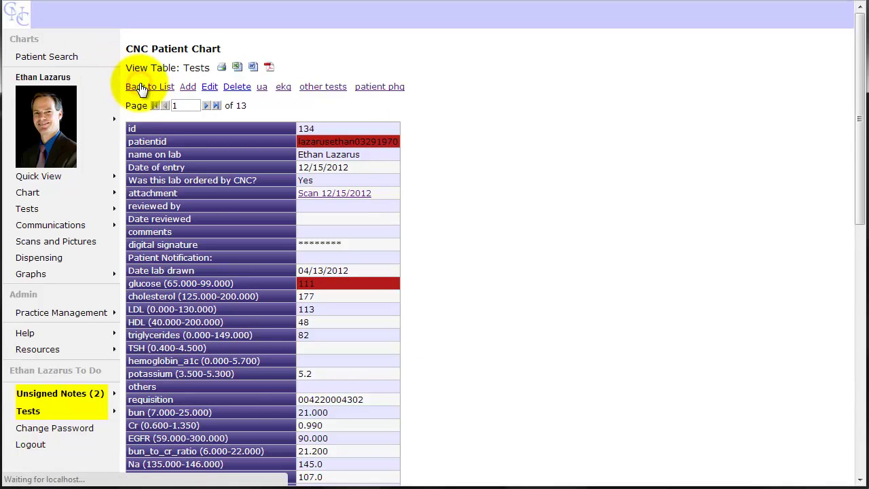
scroll(410, 247, "down", 3)
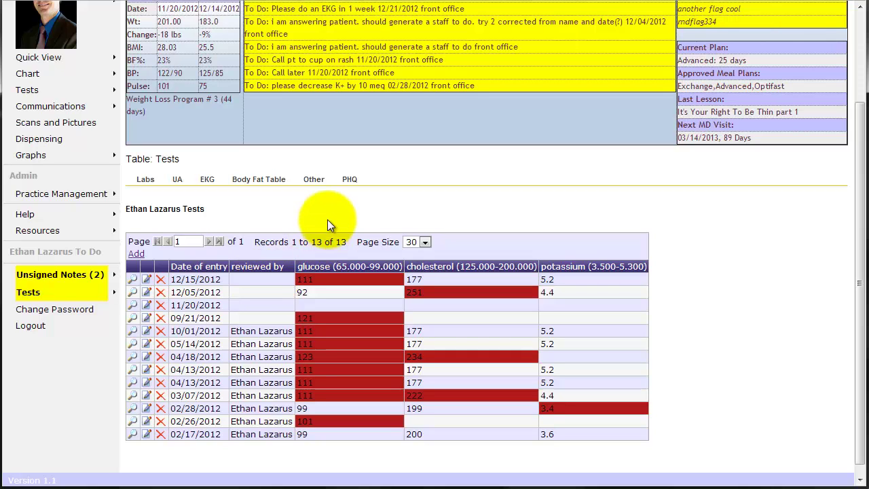
scroll(328, 219, "up", 1)
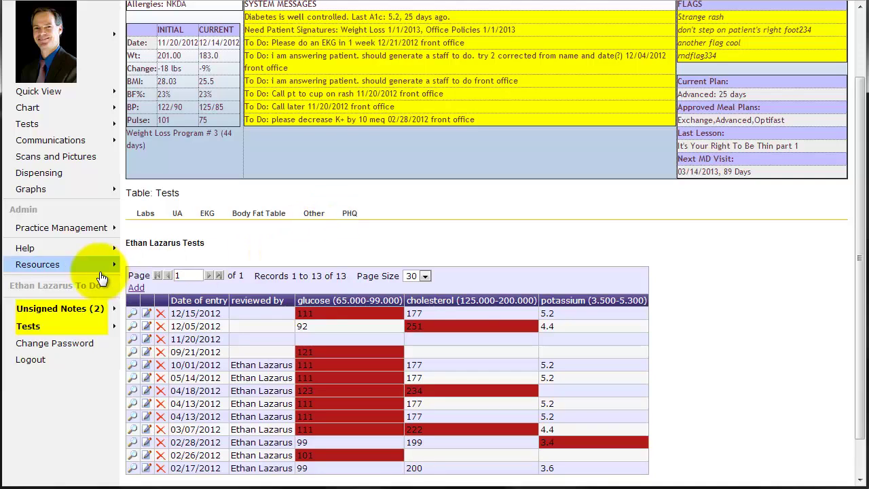
mouse_move(67, 331)
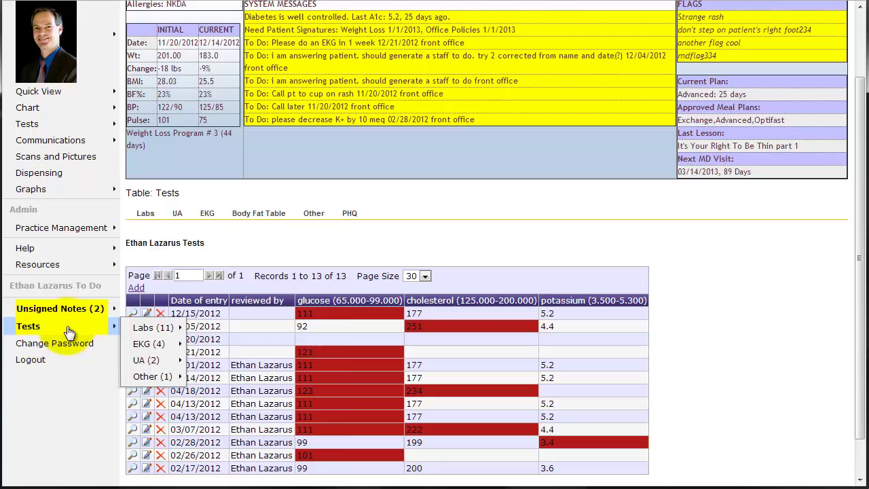
mouse_move(150, 330)
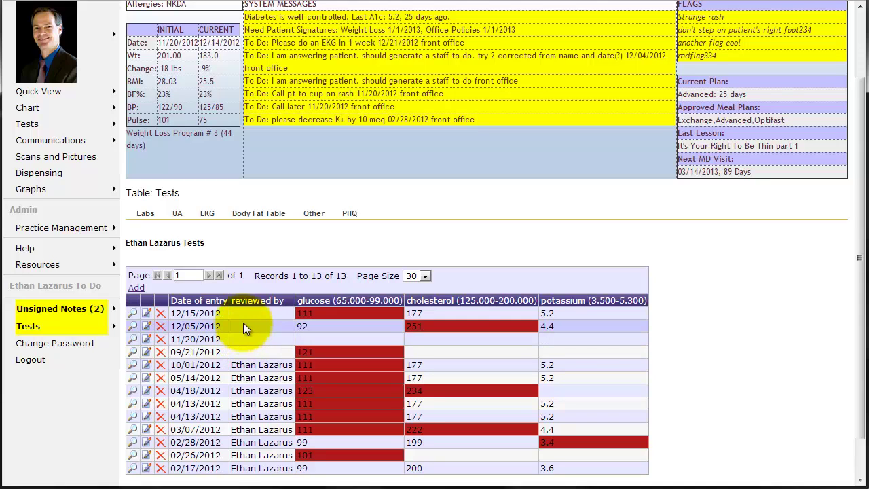
Open the 12/15/2012 lab record in its Edit Table: Tests form.
left_click(145, 317)
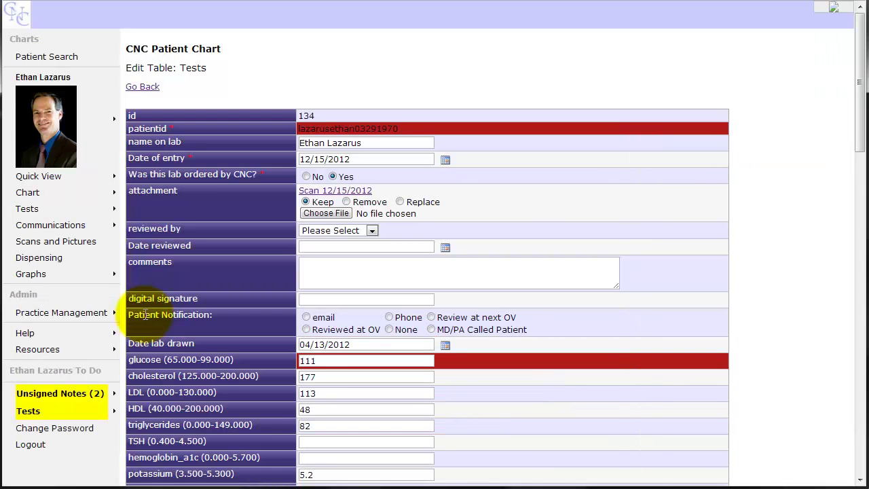
scroll(523, 255, "down", 5)
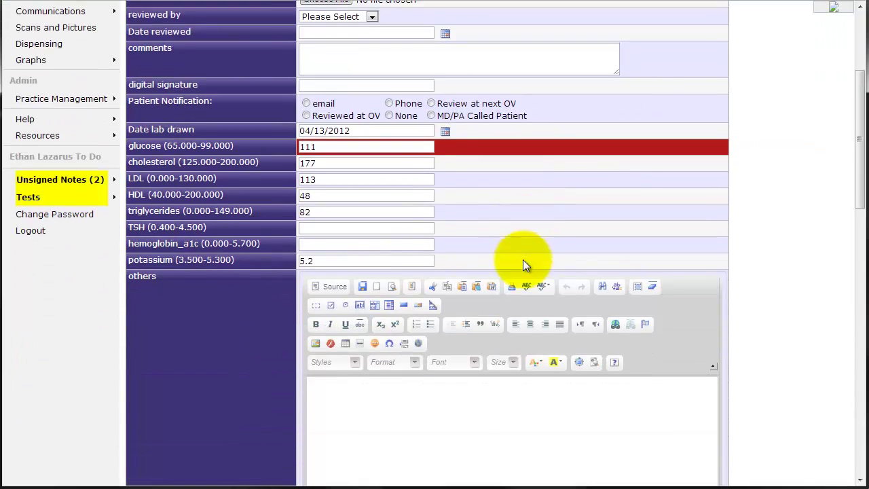
scroll(524, 260, "up", 5)
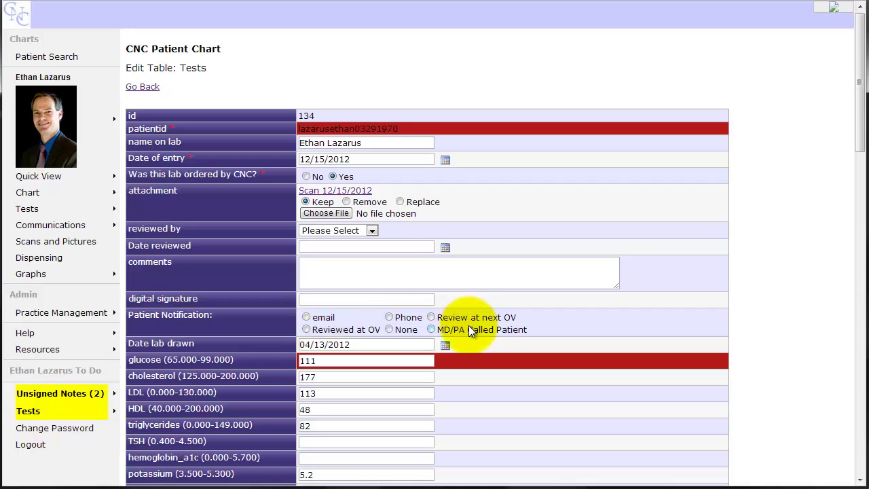
Set the lab's patient notification to Phone.
left_click(431, 317)
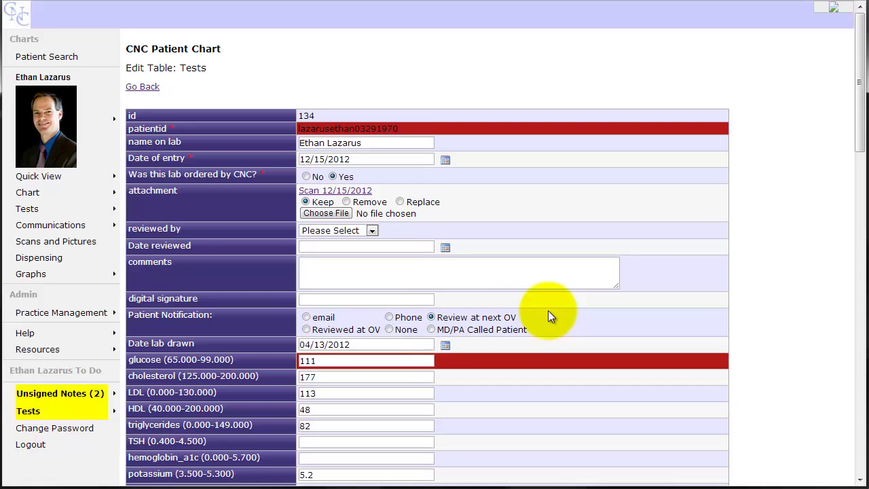
left_click(430, 329)
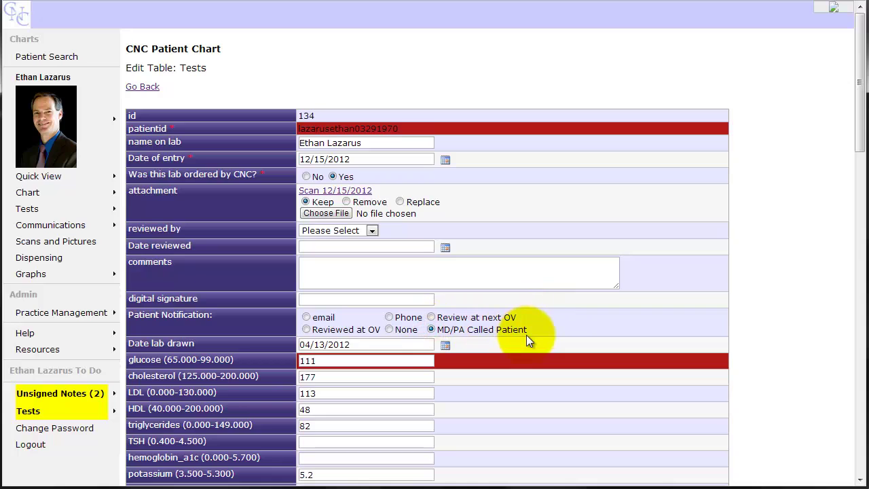
left_click(306, 318)
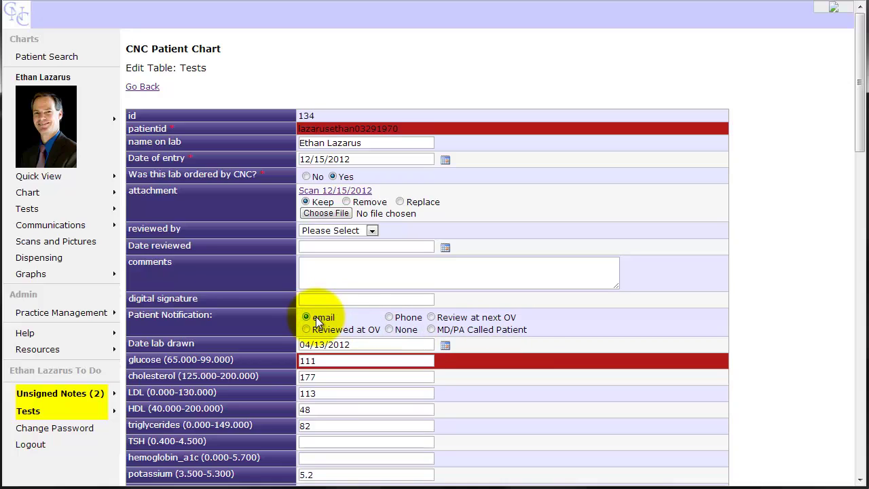
left_click(305, 330)
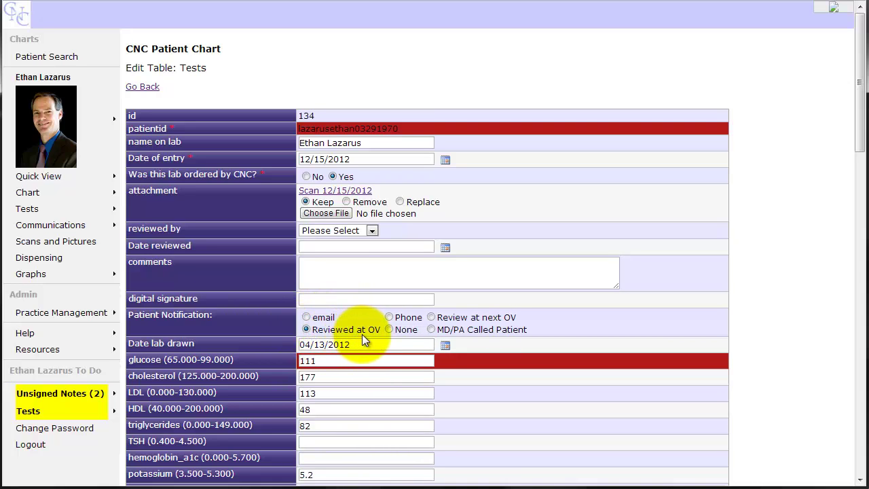
left_click(389, 317)
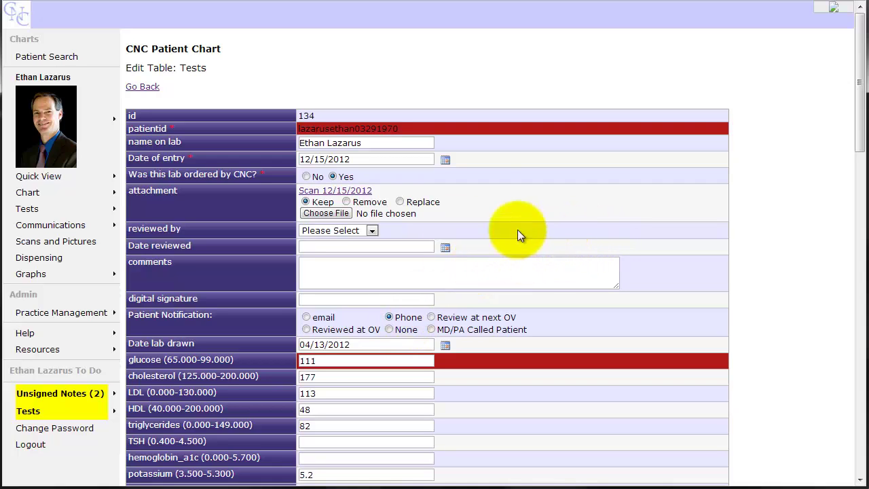
Choose the lab's reviewer and set the review date to today, 12/15/2012.
left_click(372, 230)
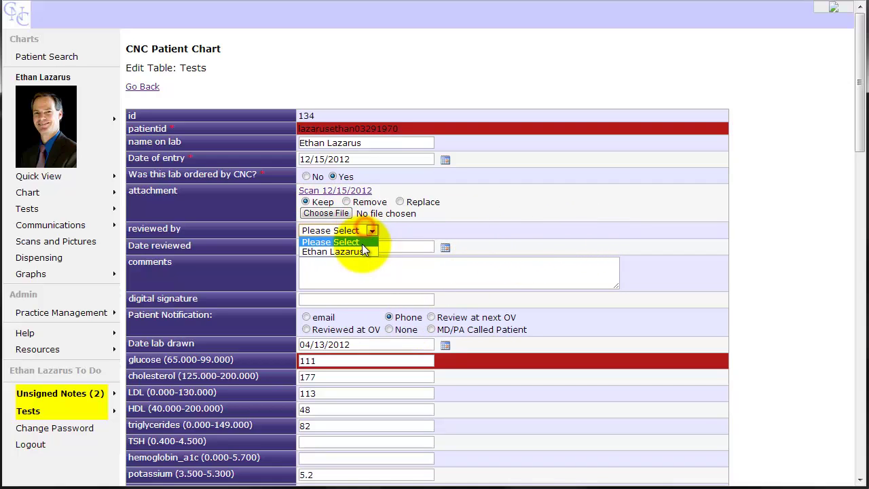
left_click(362, 251)
left_click(445, 248)
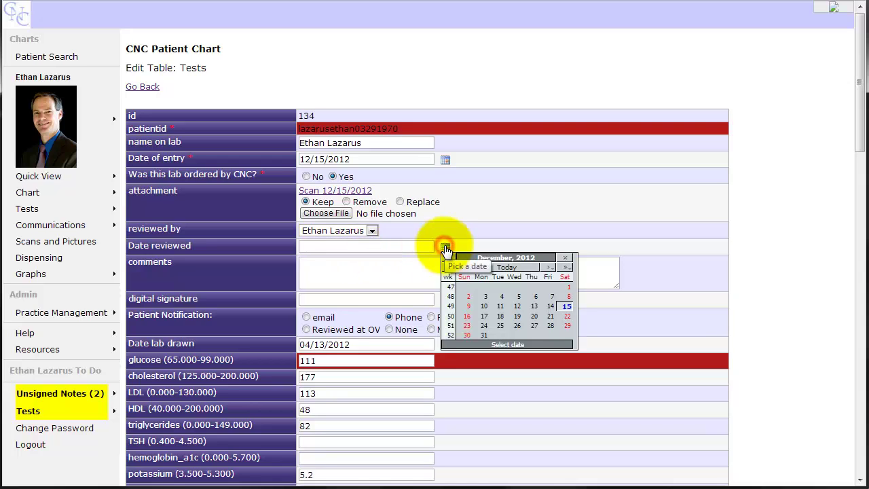
left_click(499, 269)
Comment: 'Please call patient - the blood sugar and uric are a little high. Let's re-check these in 1 month.'.
left_click(450, 281)
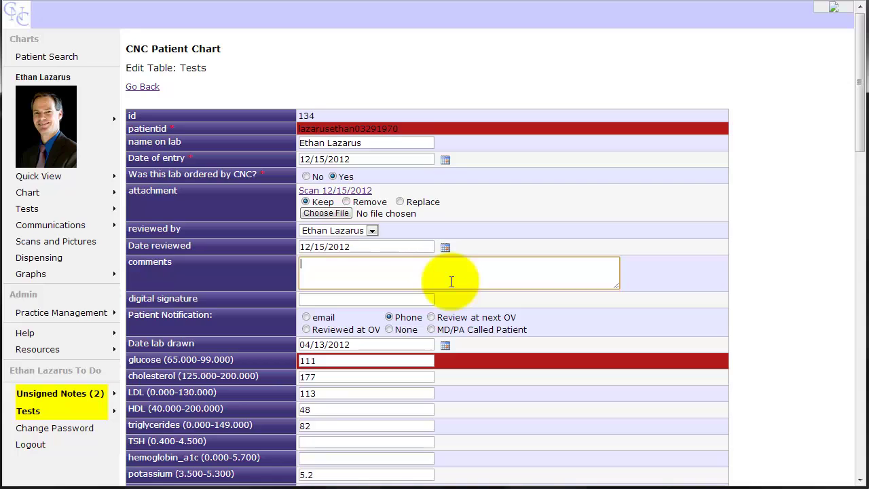
type("Please call patin")
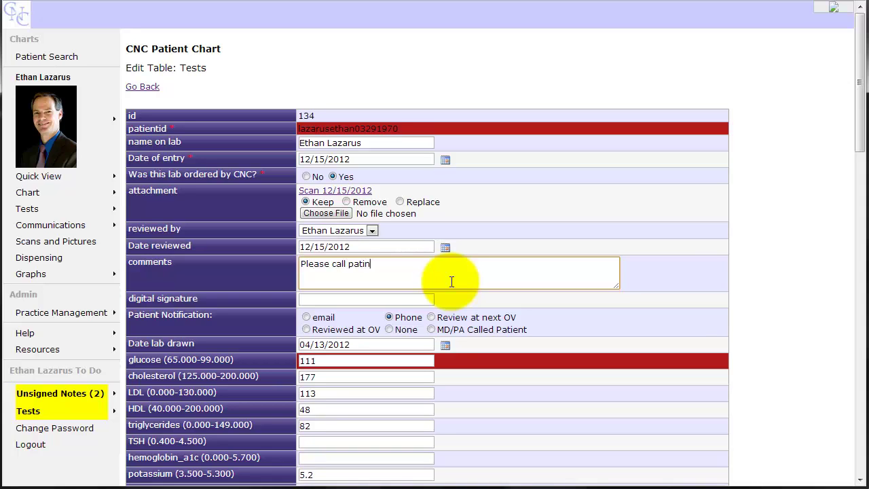
key("BackSpace")
type("ent - the blood sugar and uric are a little high. ")
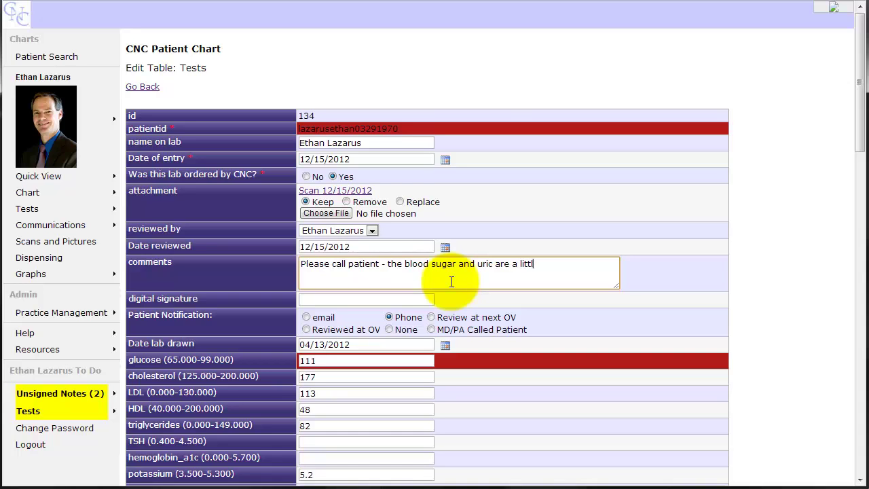
type(" Let's re-check these in 1 mont")
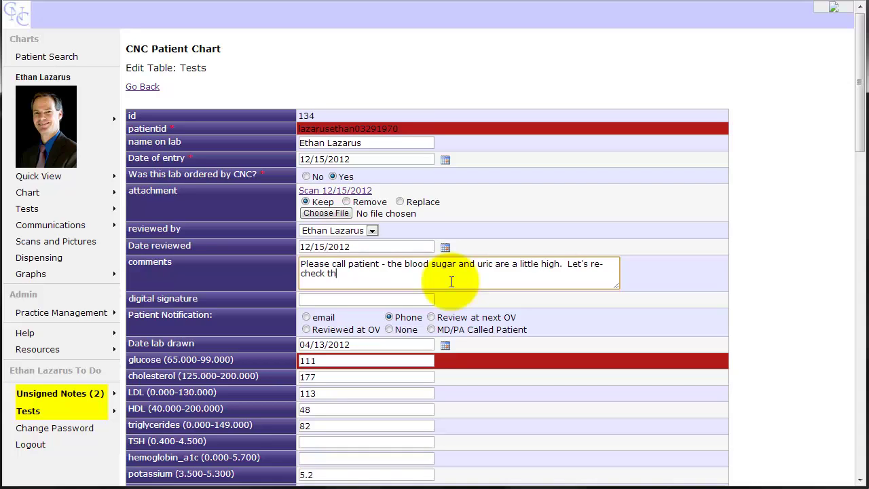
type("h.")
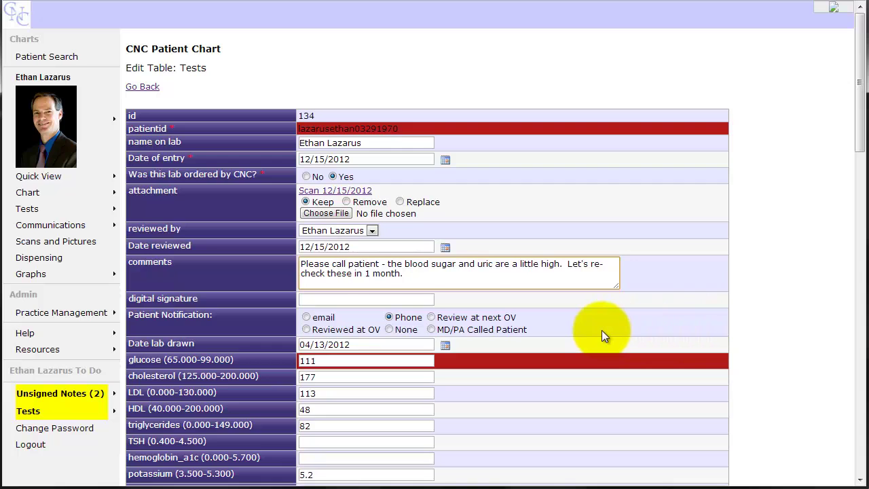
scroll(601, 330, "down", 5)
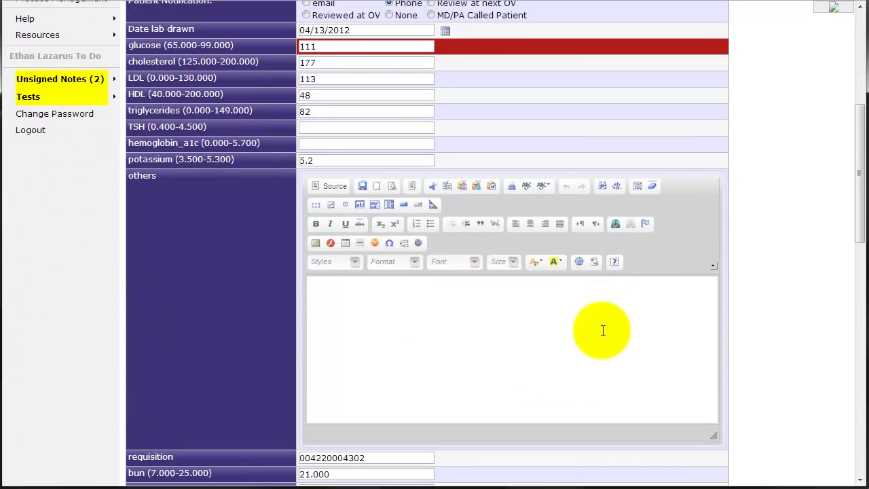
left_click(448, 343)
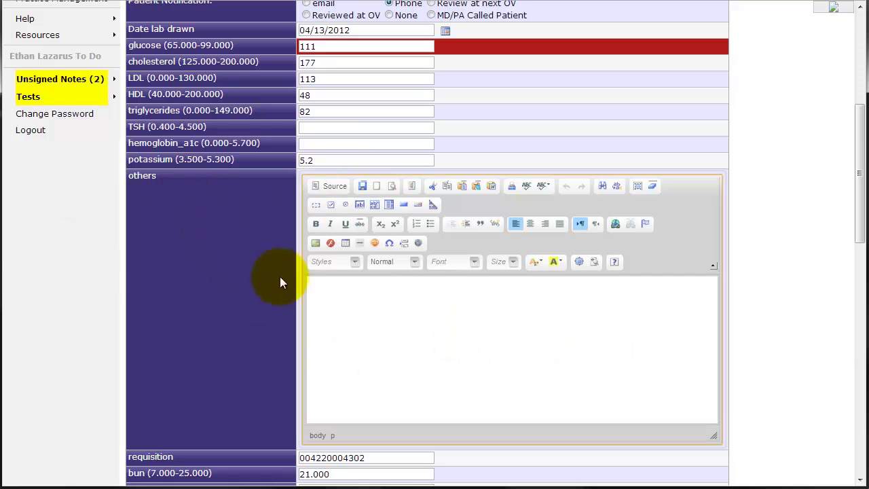
left_click(394, 294)
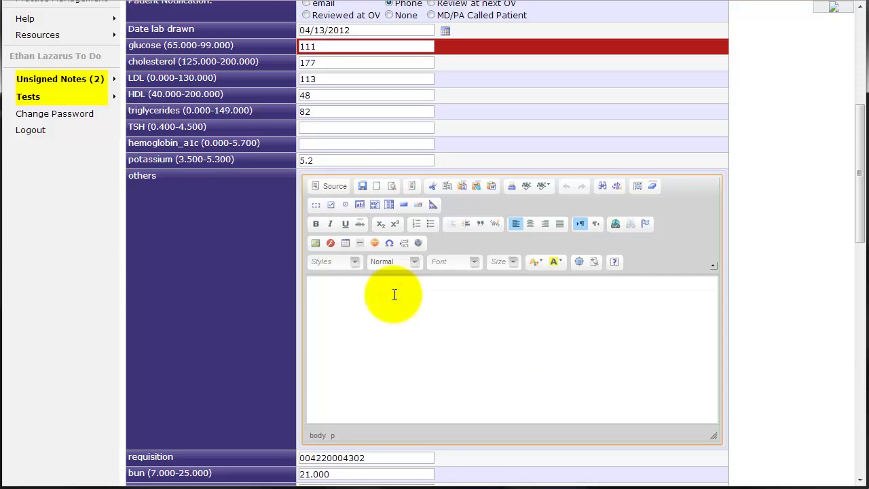
scroll(394, 295, "up", 2)
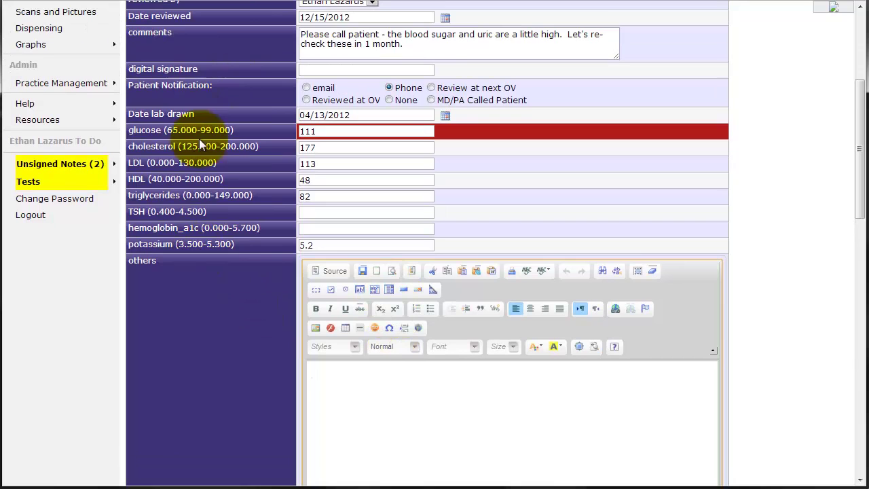
scroll(347, 401, "down", 3)
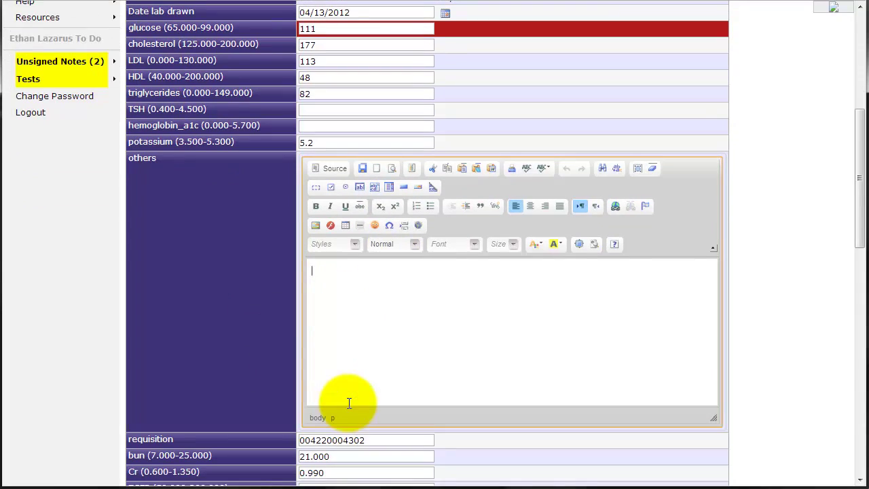
scroll(360, 347, "down", 2)
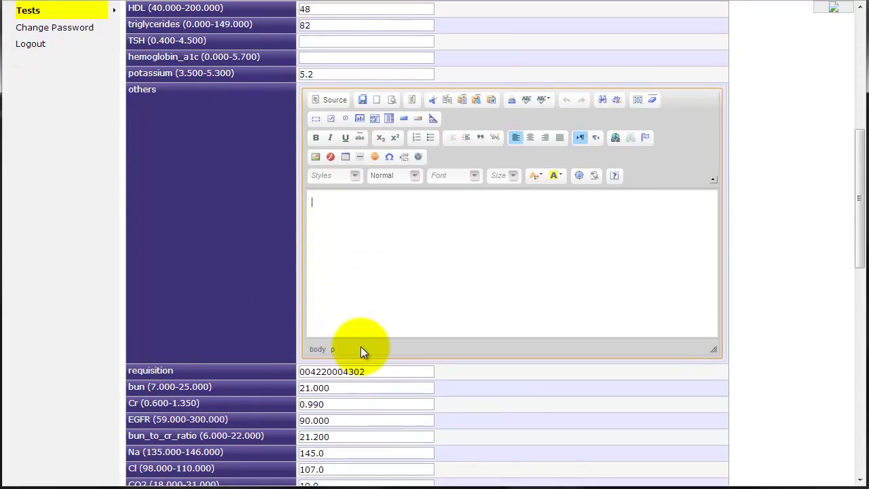
left_click(424, 300)
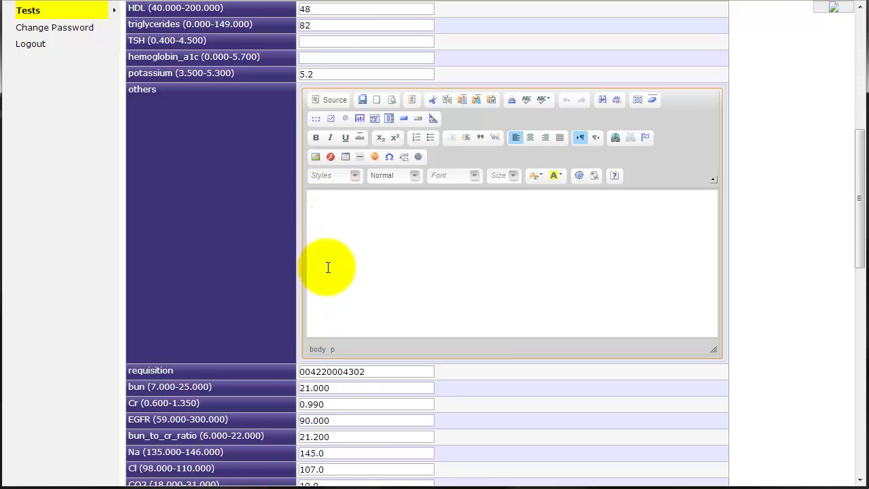
scroll(330, 265, "down", 3)
scroll(328, 266, "down", 8)
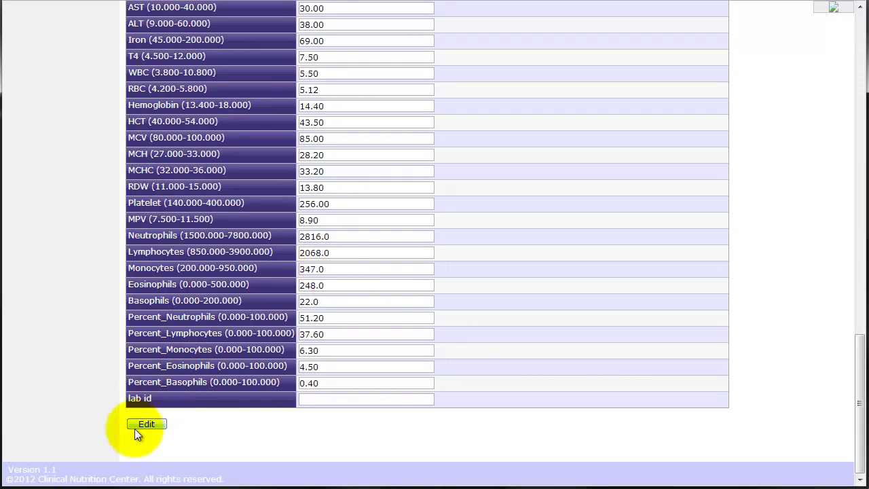
Enter the digital signature password after the signature warning and save the signed-off lab.
left_click(135, 423)
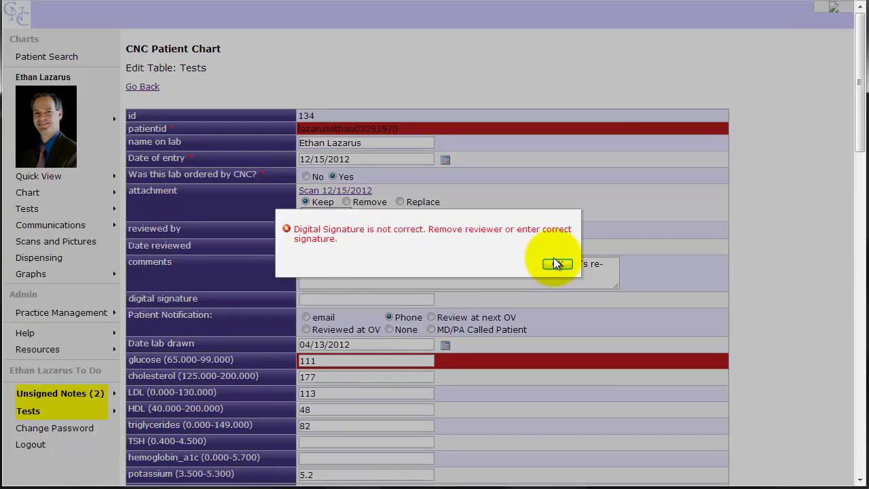
left_click(555, 263)
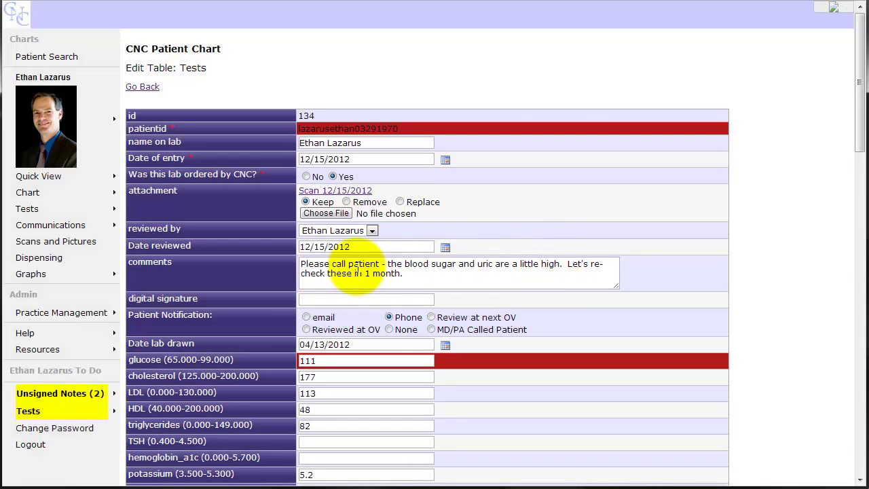
left_click(328, 298)
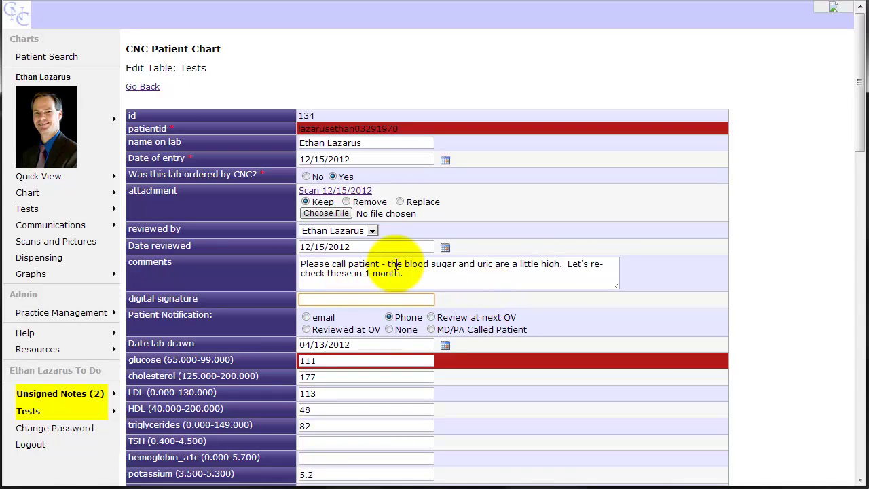
type("********")
scroll(397, 268, "down", 15)
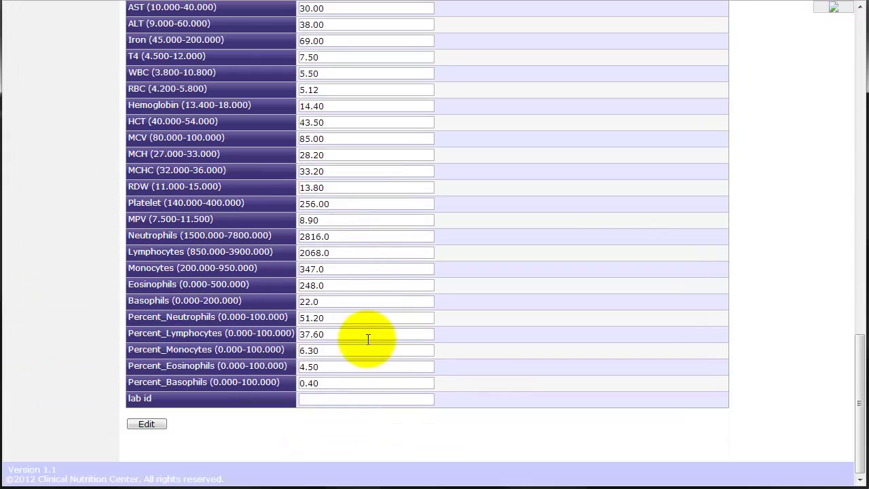
left_click(145, 425)
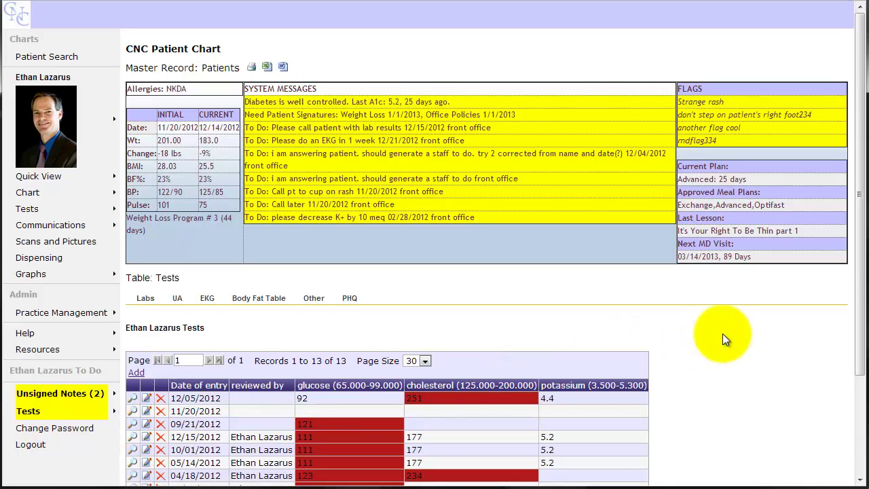
scroll(722, 334, "down", 3)
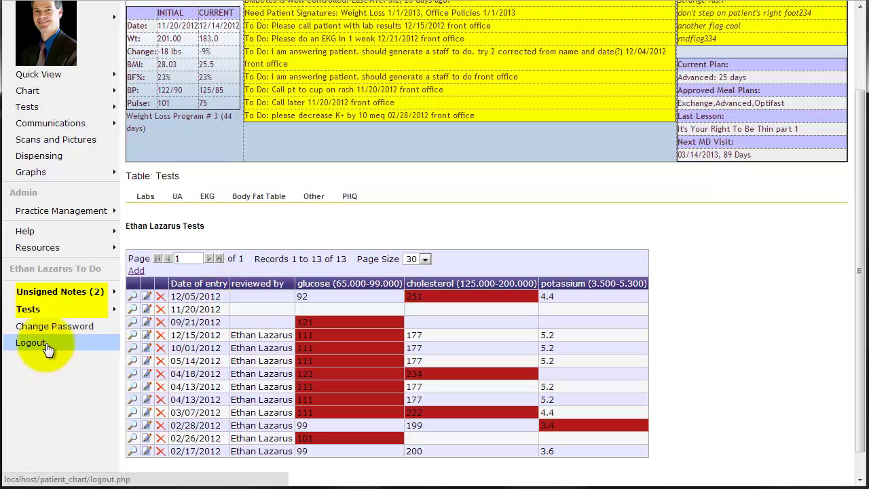
mouse_move(61, 311)
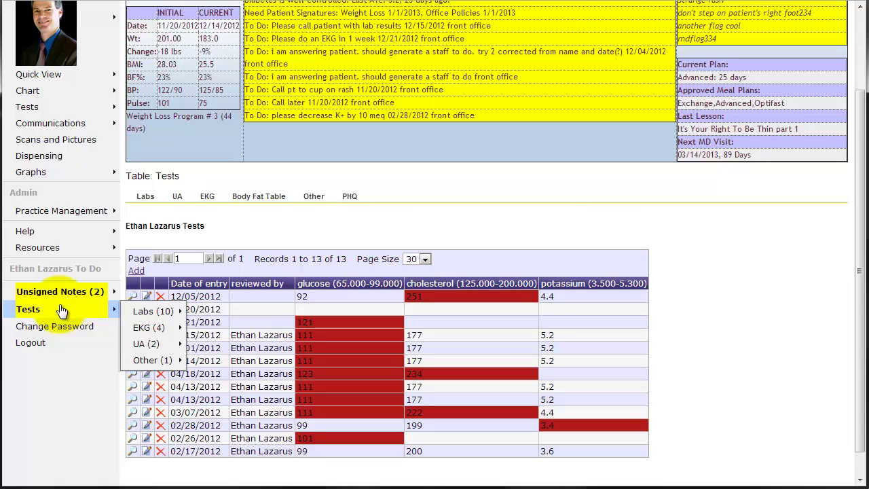
left_click(556, 229)
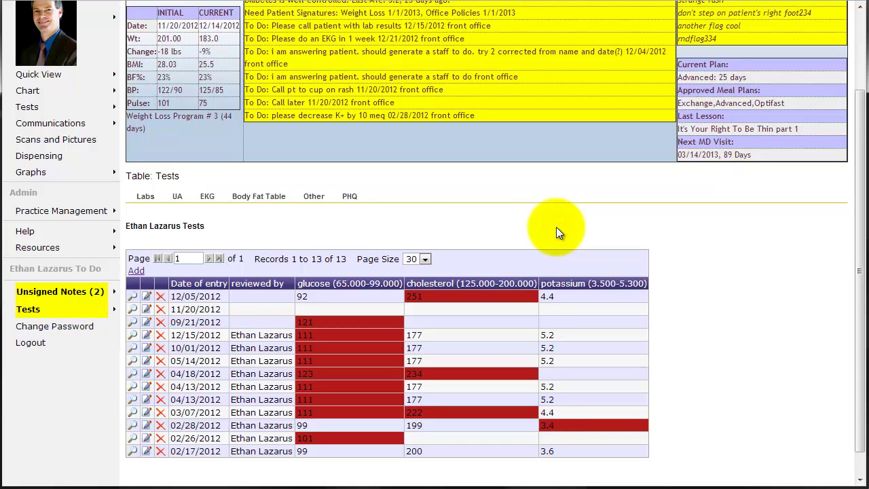